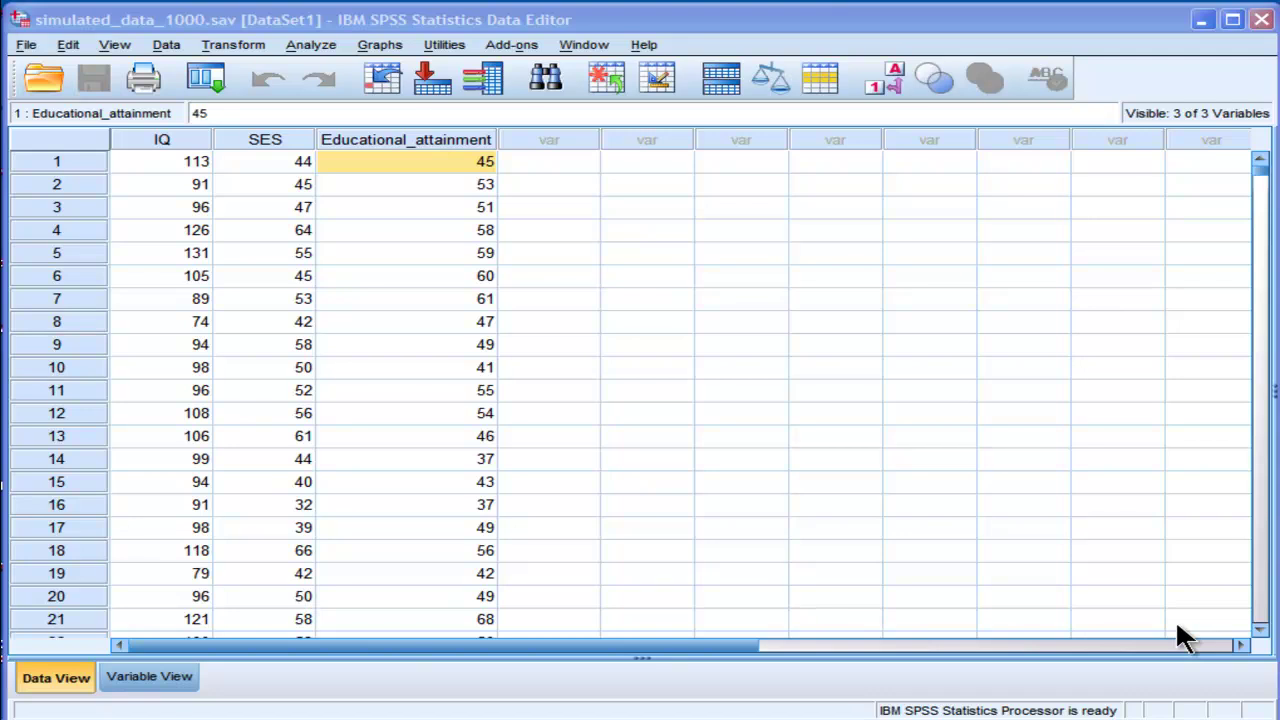
Select the SES and Educational_attainment columns in the data view
click(279, 170)
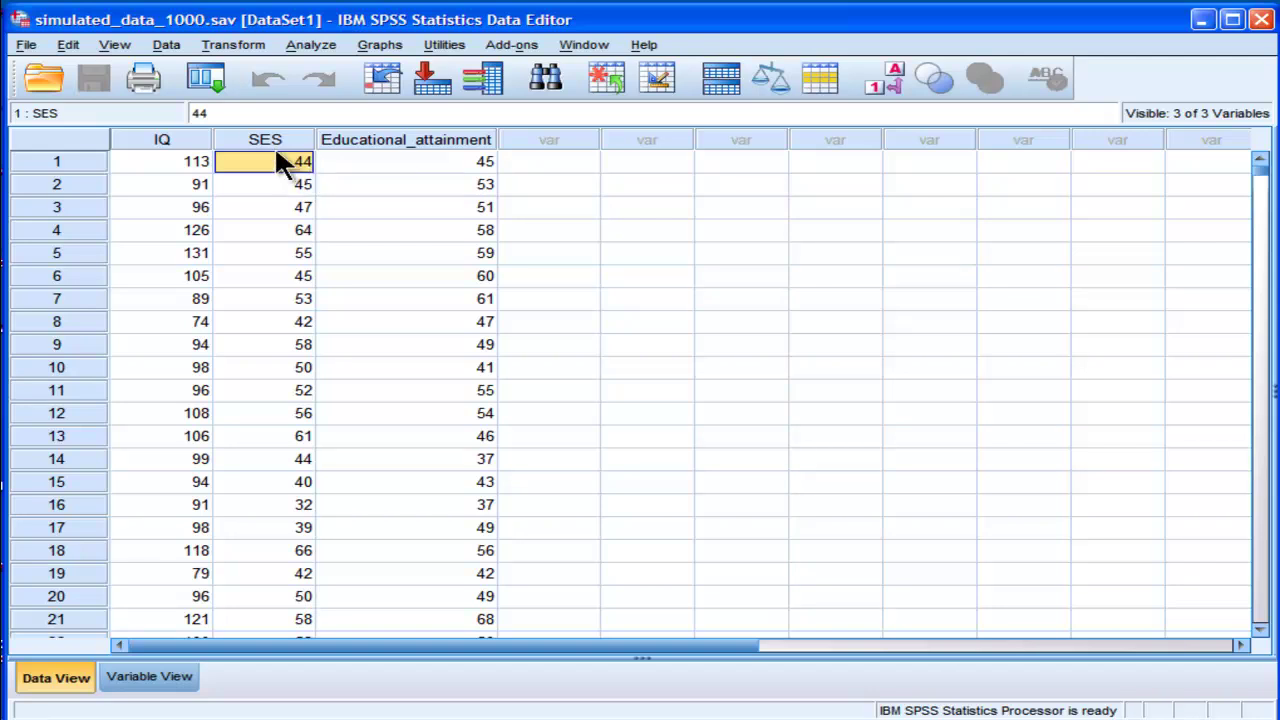
click(280, 139)
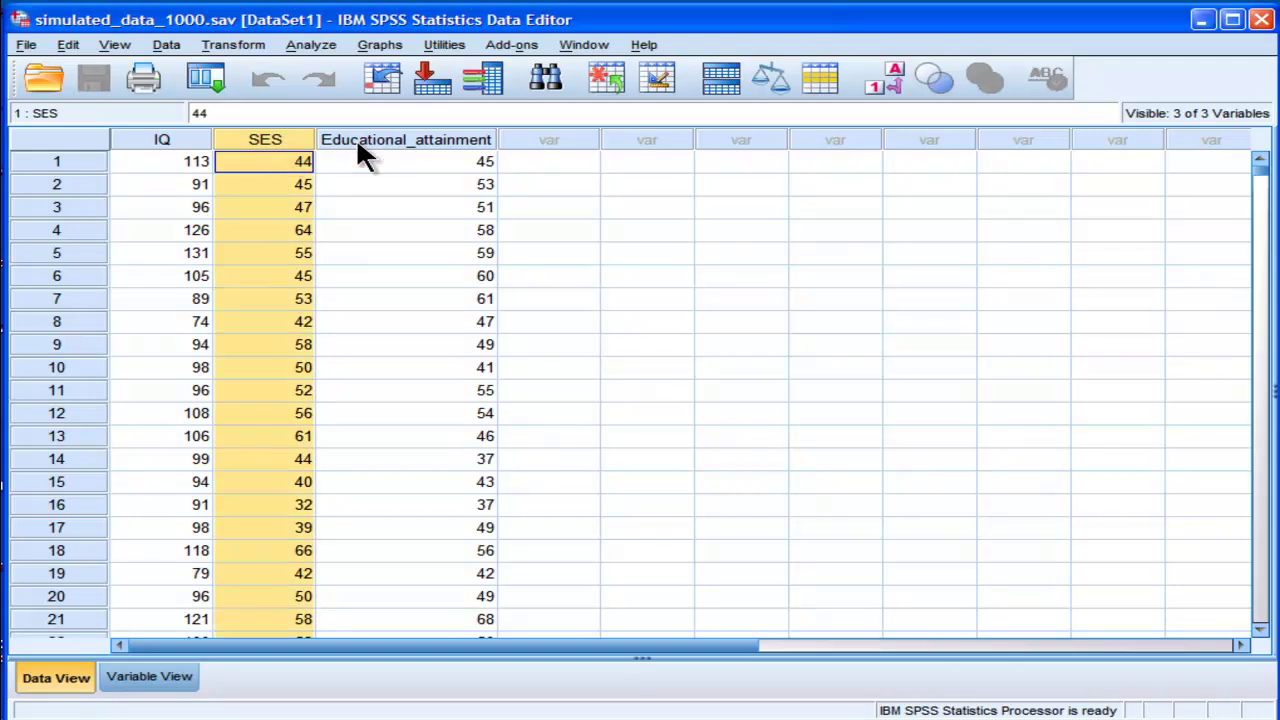
click(362, 139)
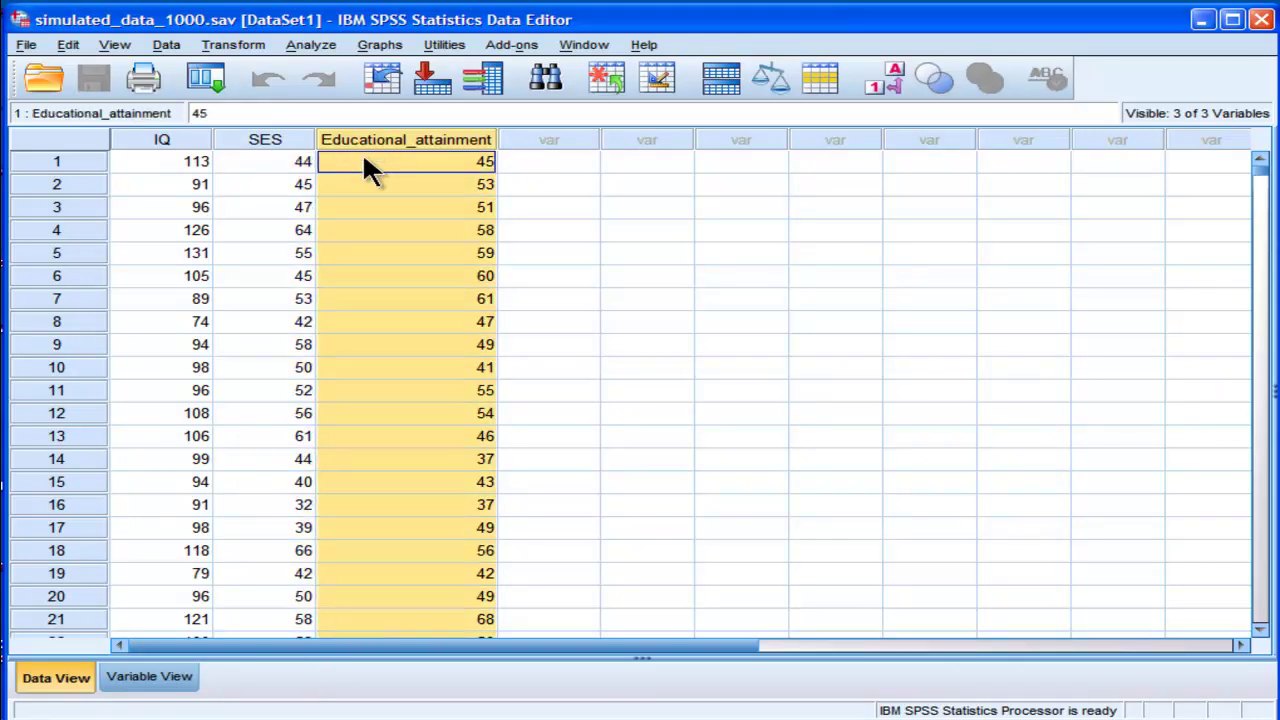
click(263, 140)
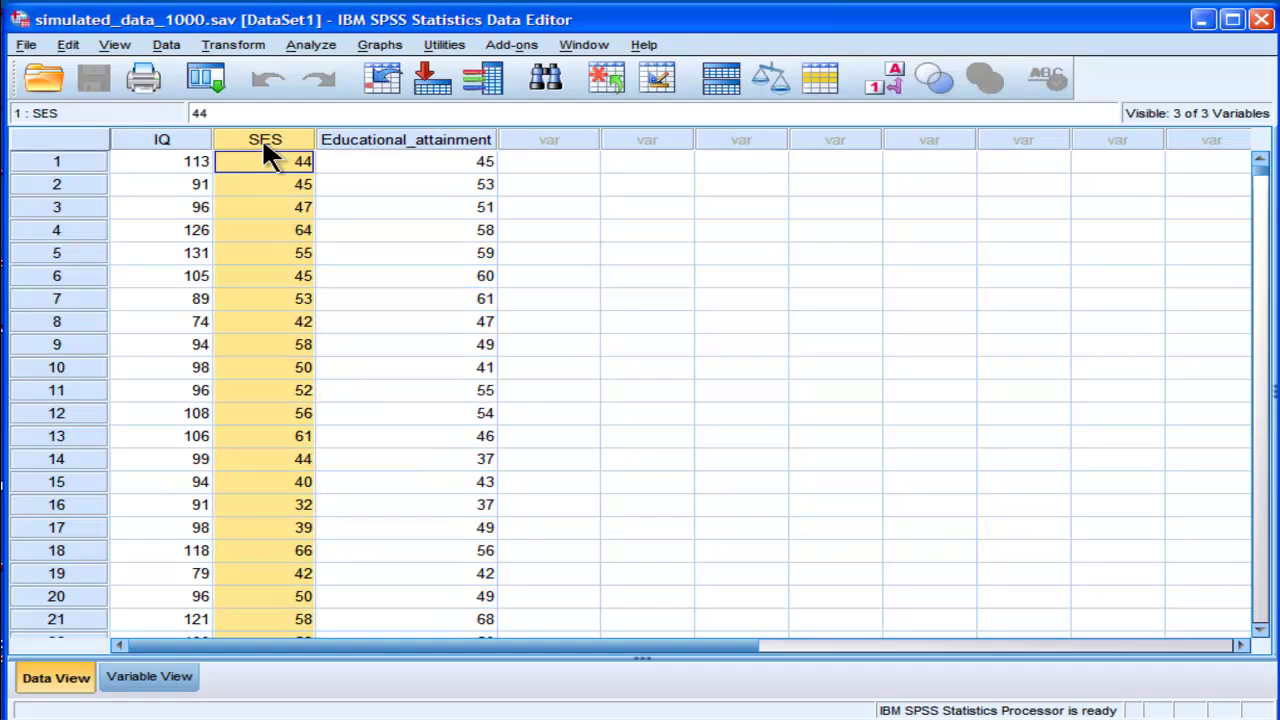
click(370, 140)
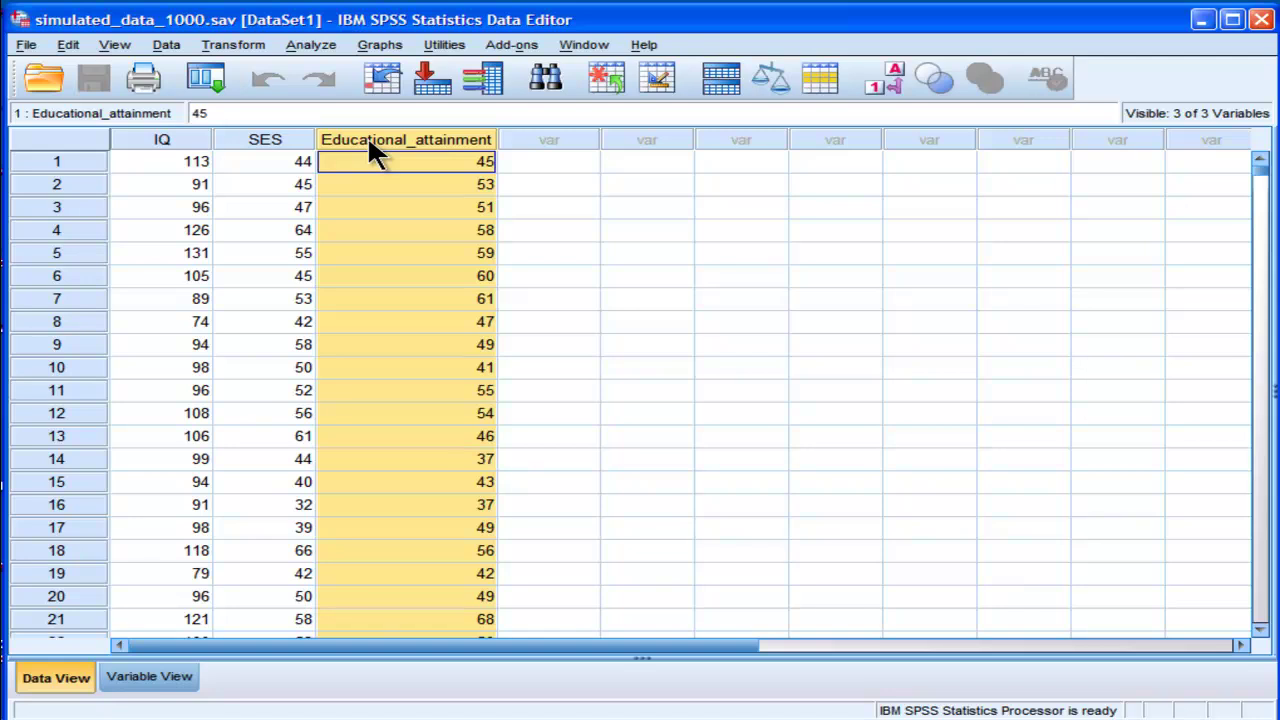
Open Graphs > Legacy Dialogs > Scatter/Dot and choose Simple Scatter
click(378, 46)
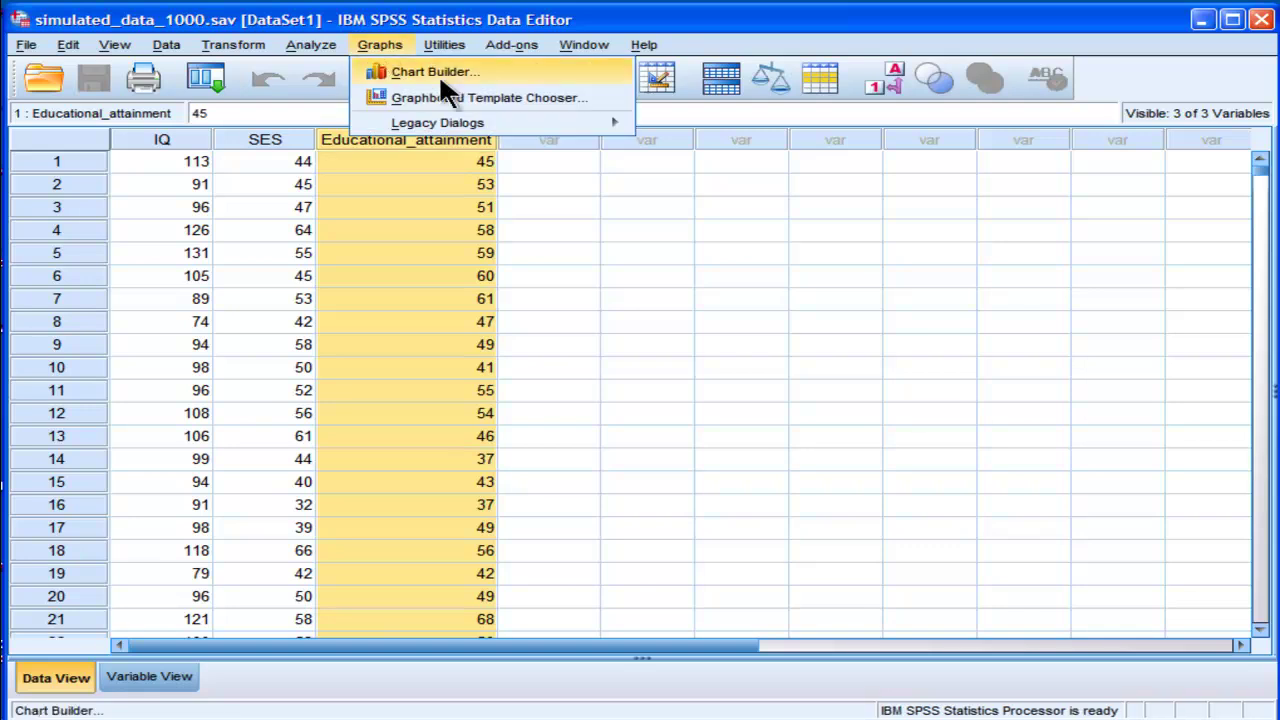
mouse_move(510, 120)
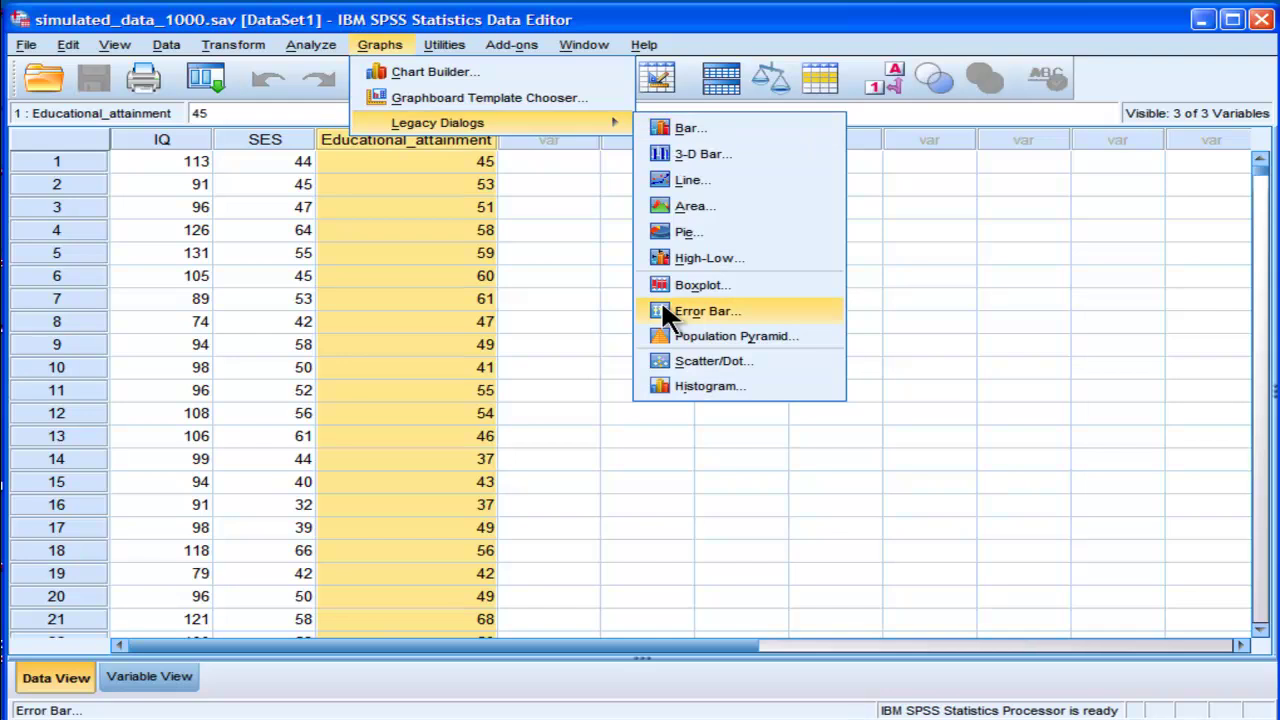
click(667, 360)
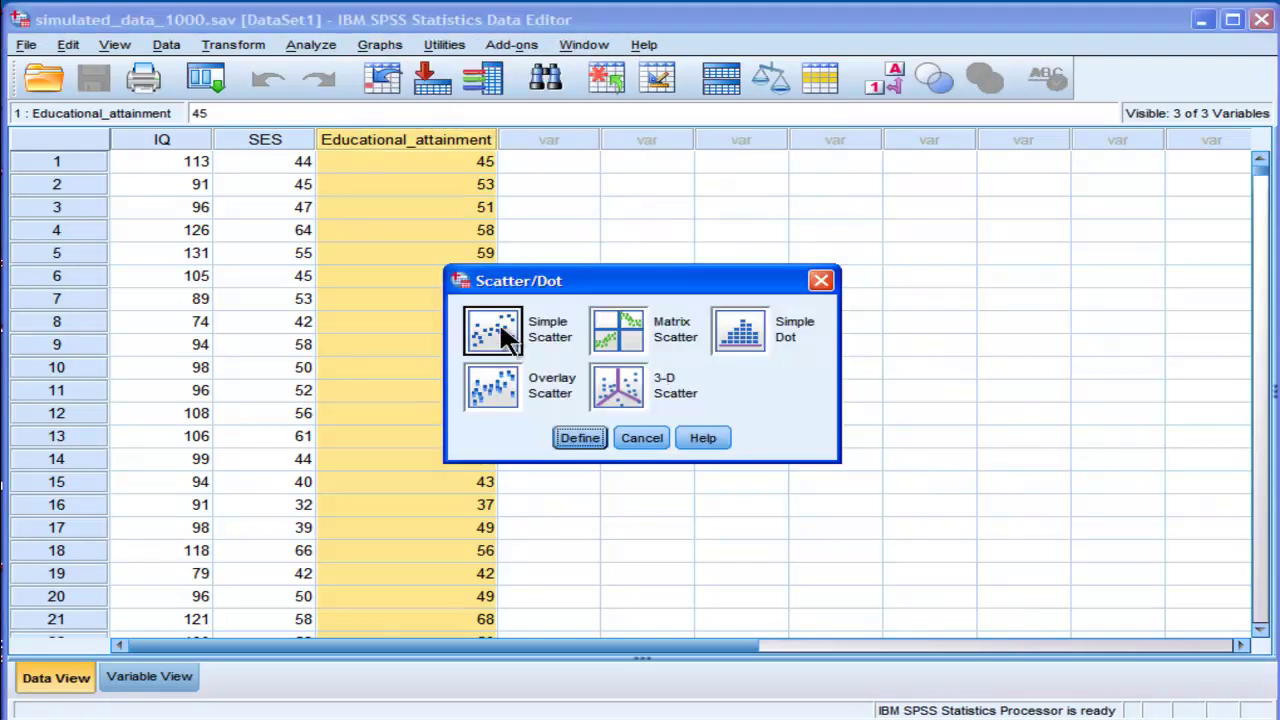
click(503, 336)
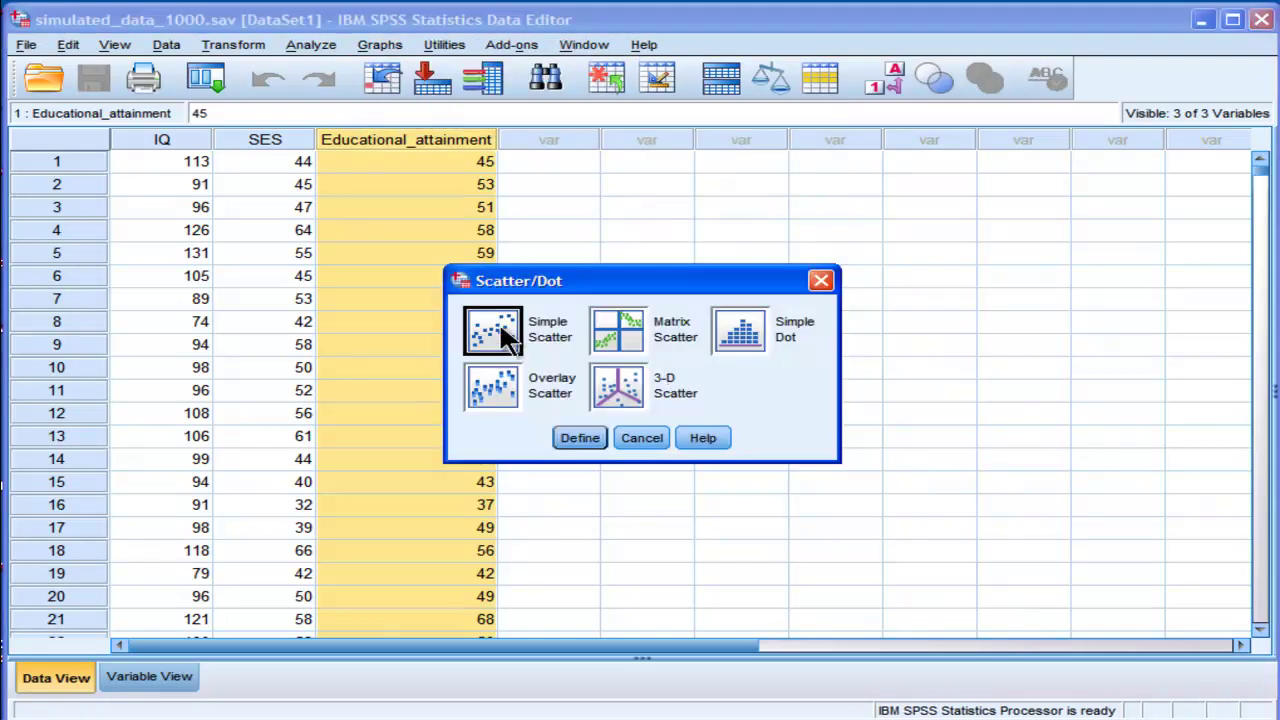
Assign Educational_attainment to the Y axis and SES to the X axis, then create the plot
click(580, 435)
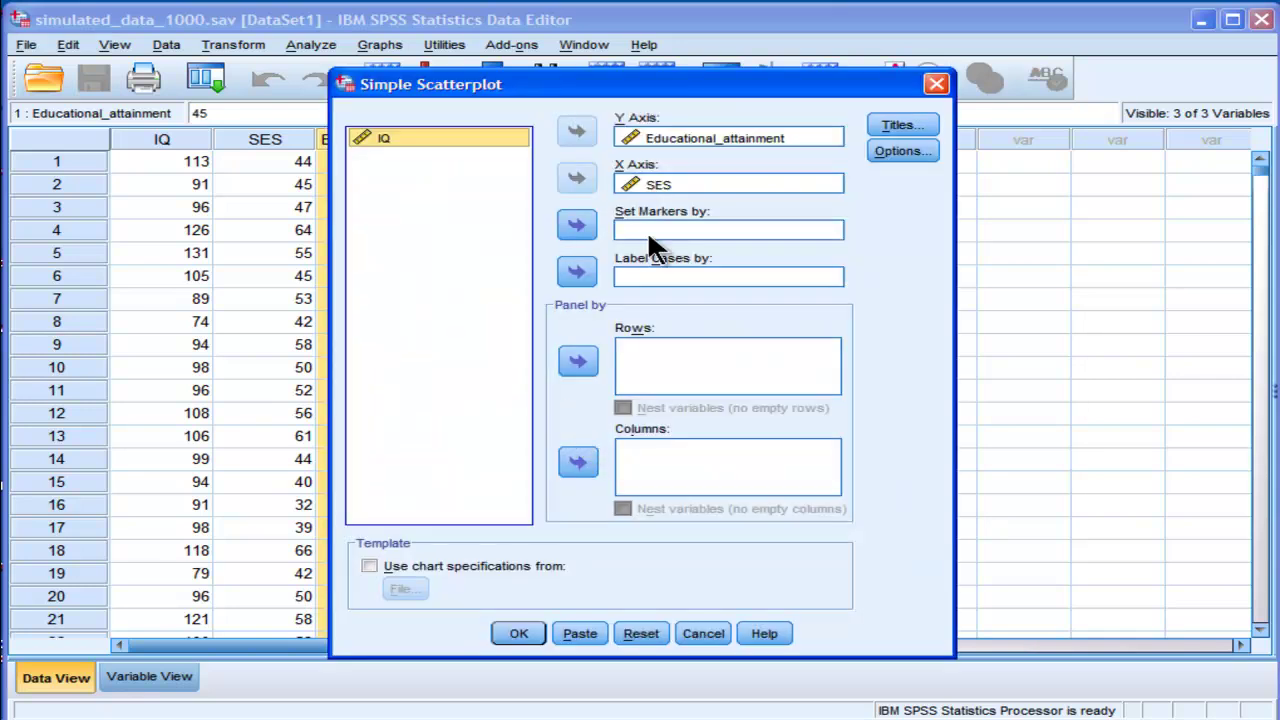
click(640, 187)
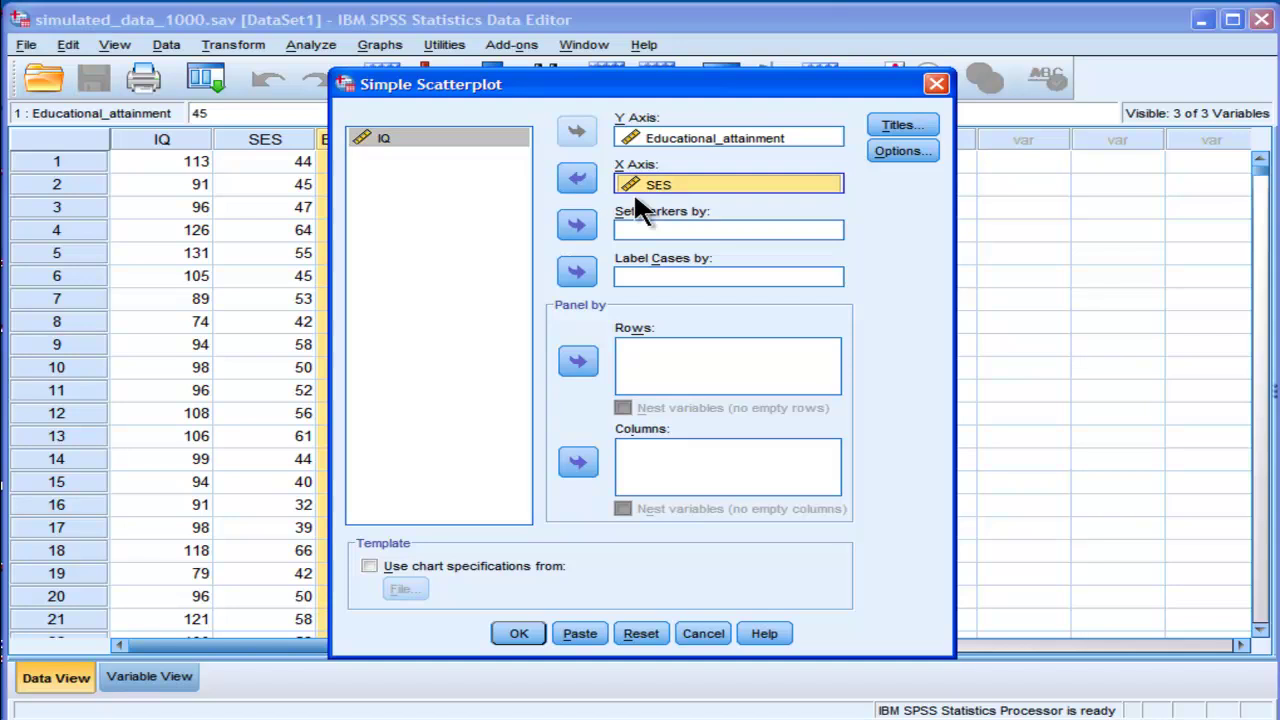
click(582, 176)
click(657, 139)
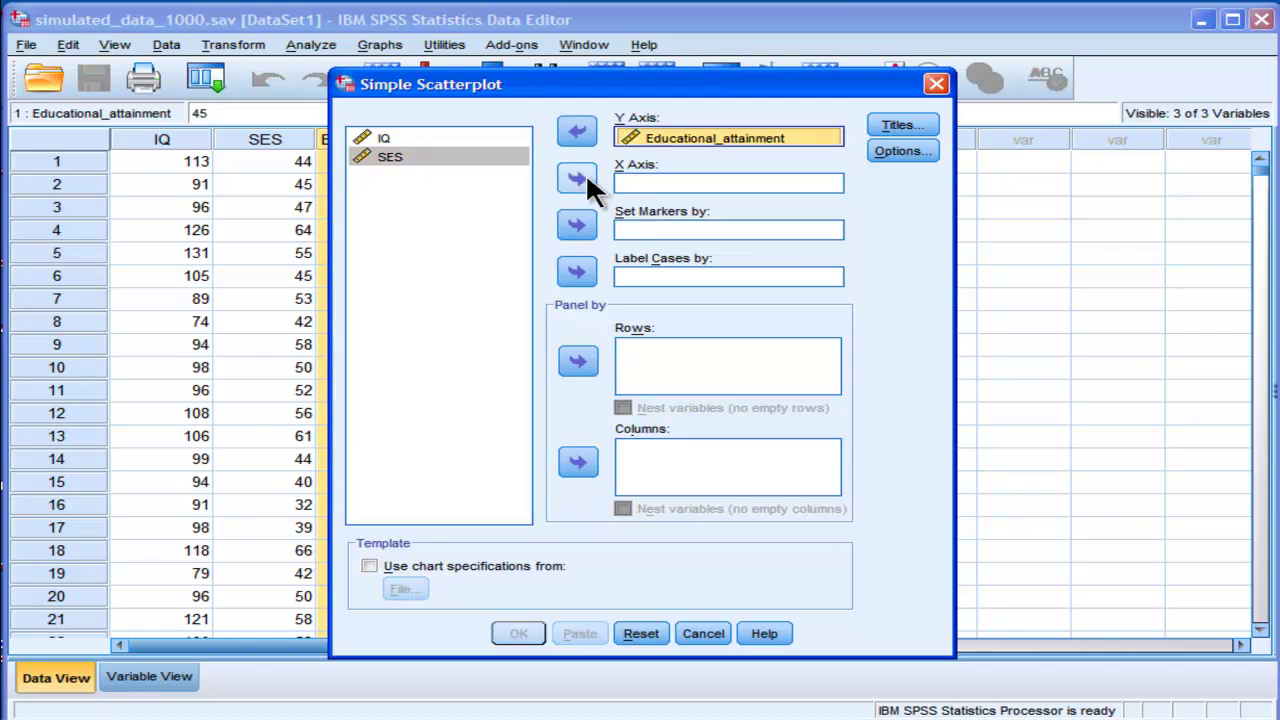
click(585, 172)
click(579, 182)
click(651, 137)
click(583, 133)
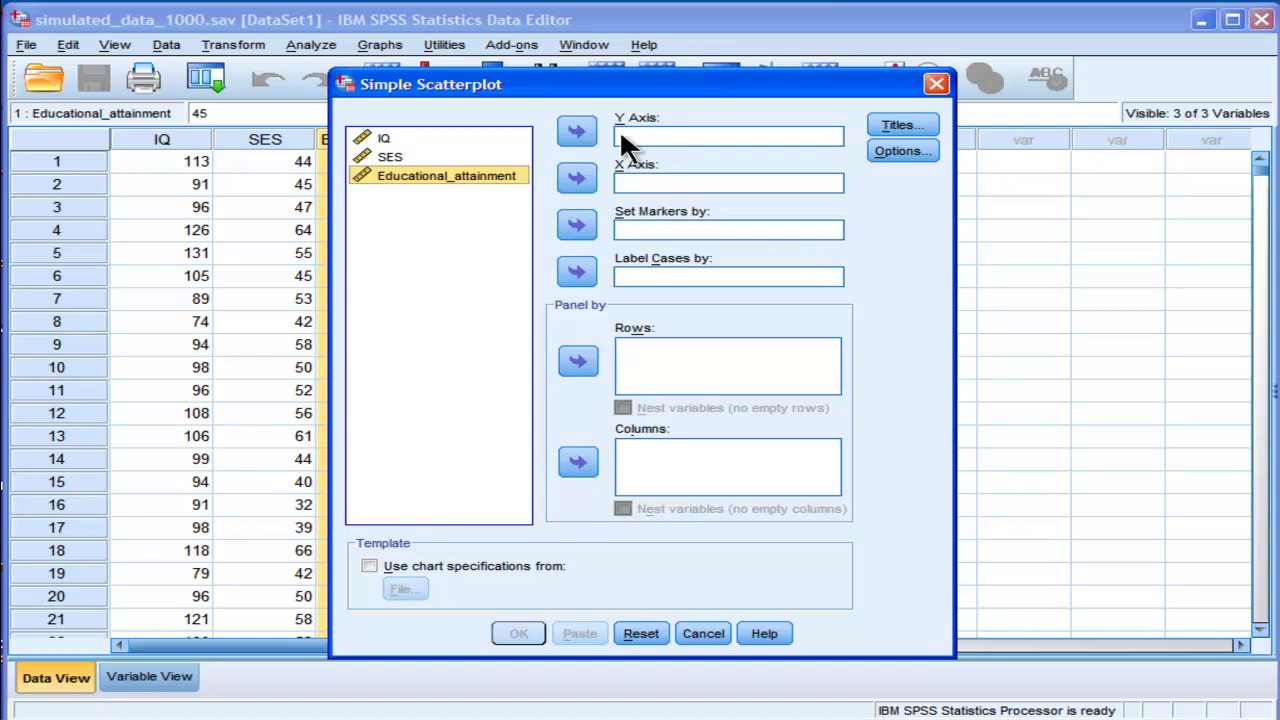
click(577, 132)
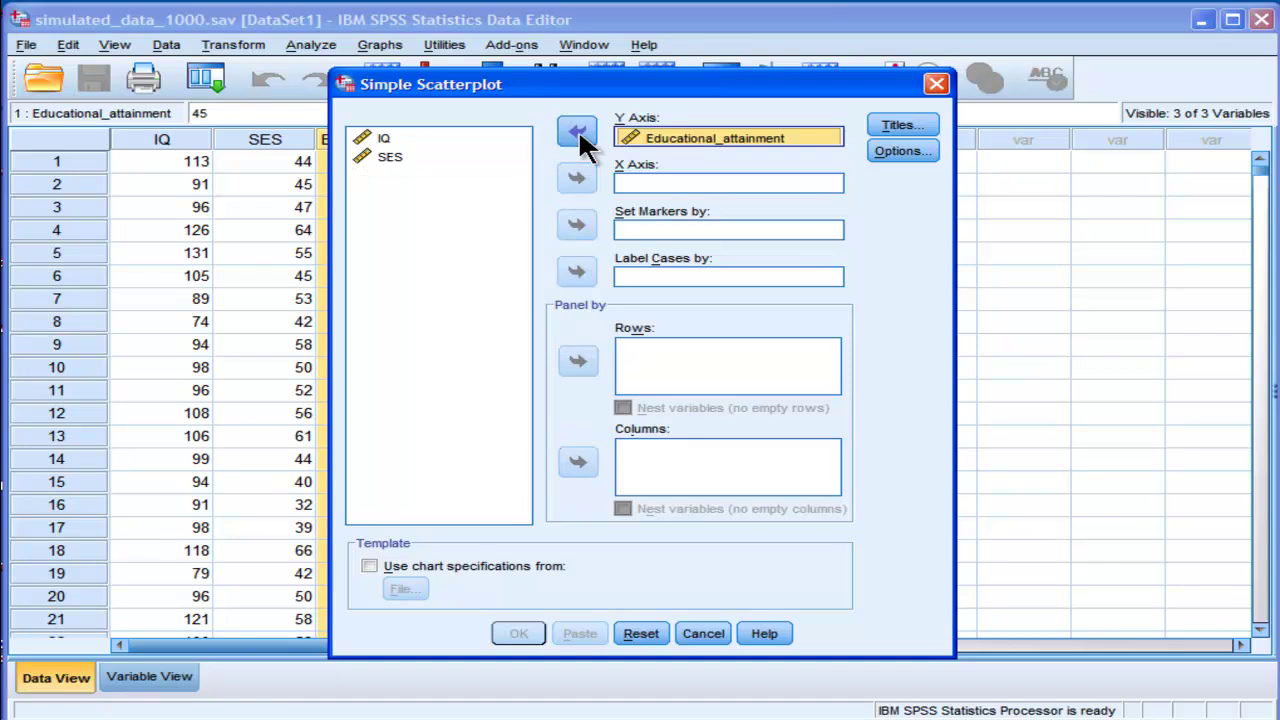
click(385, 157)
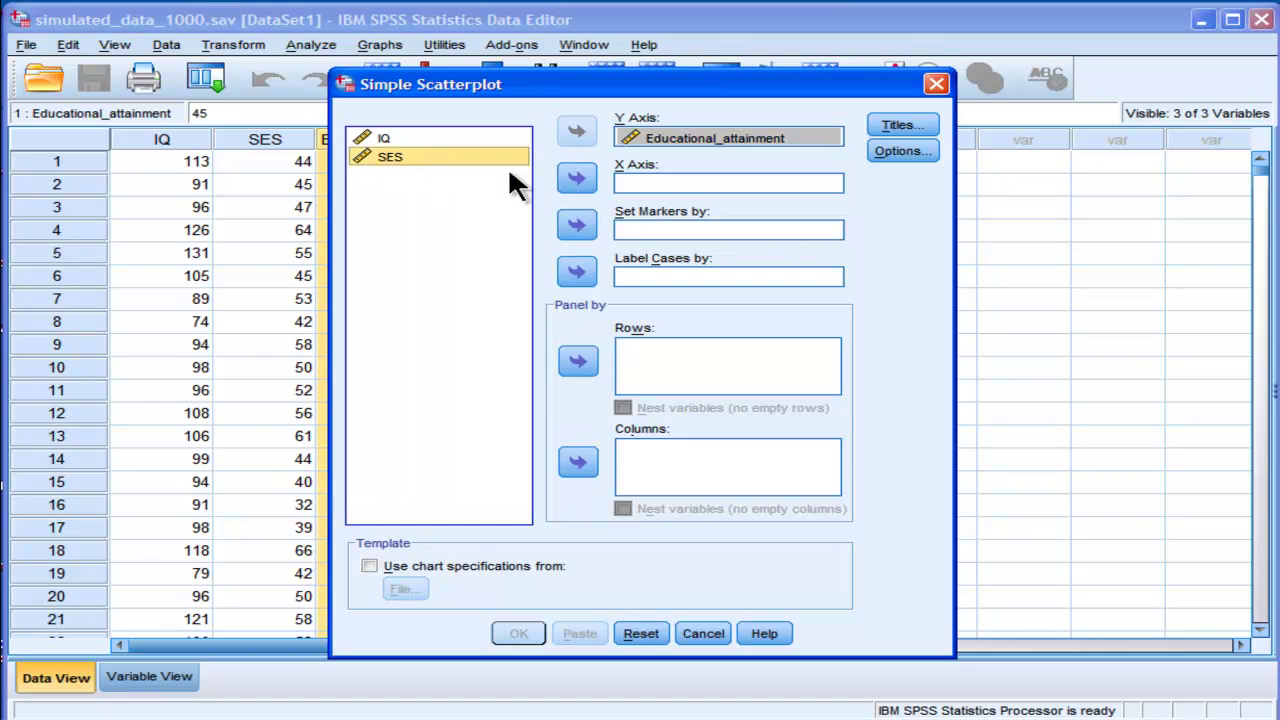
click(566, 176)
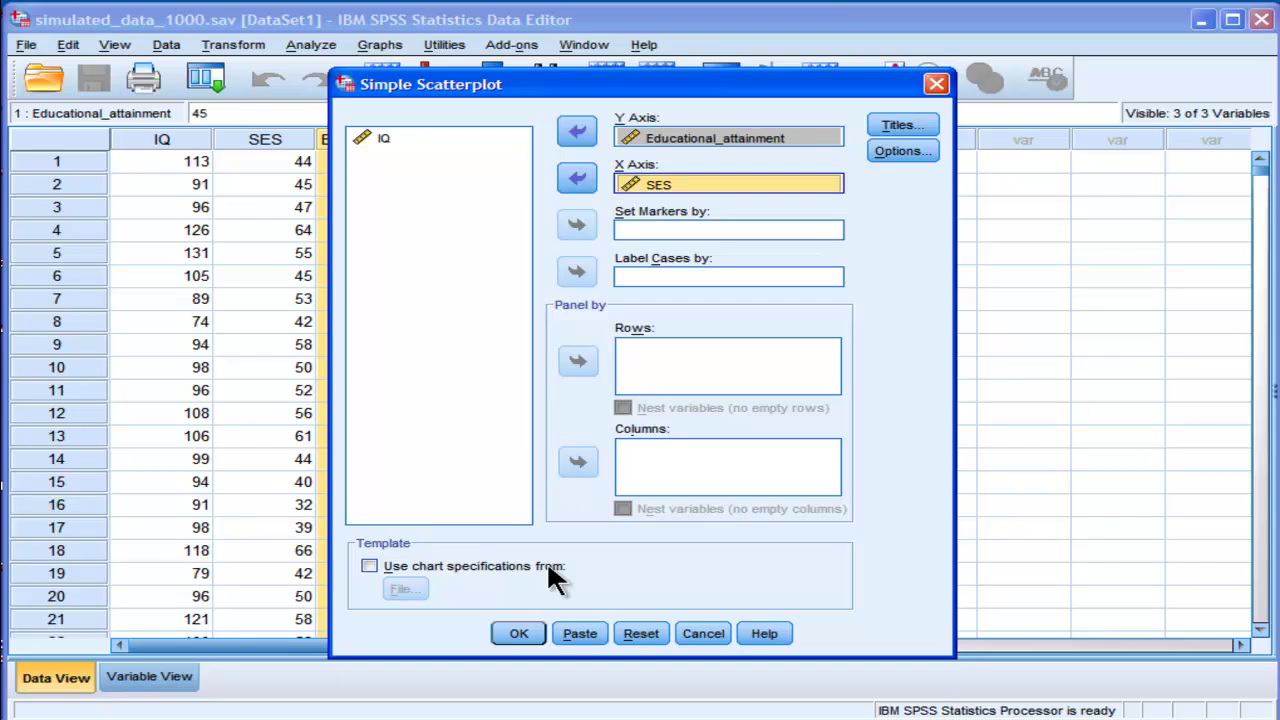
click(519, 638)
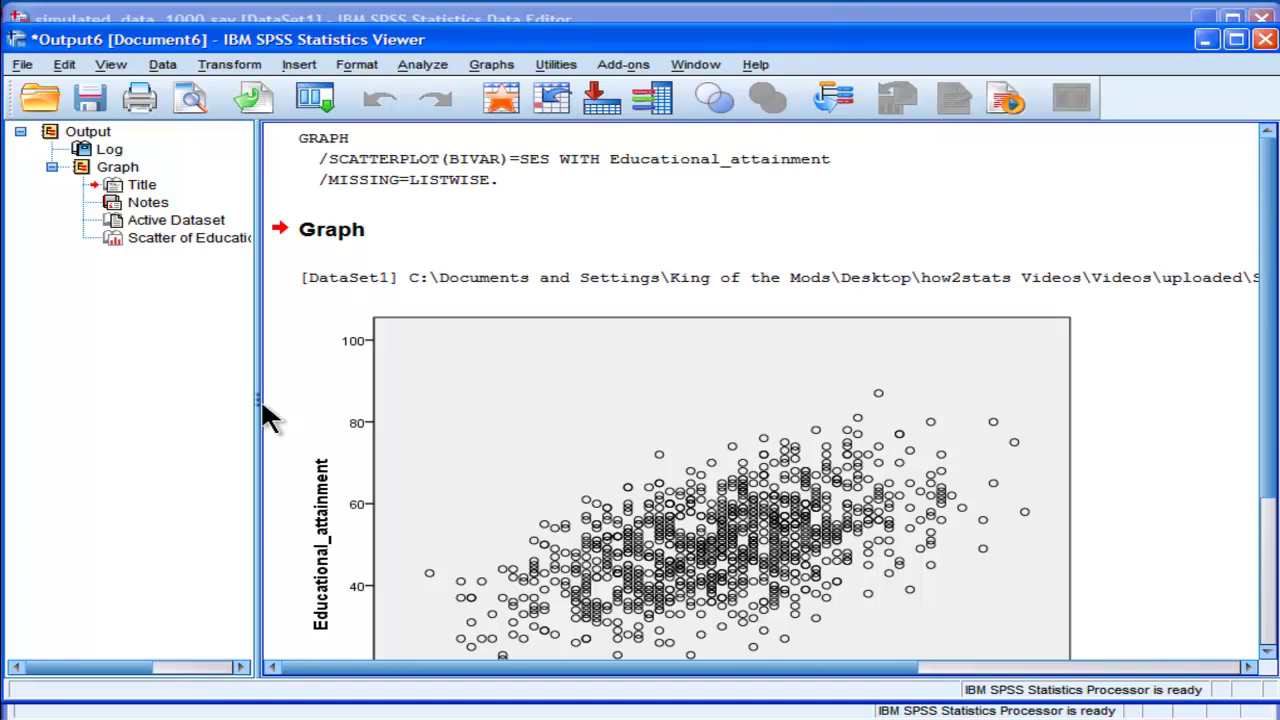
Widen the viewer pane, scroll down to the Educational_attainment vs SES scatterplot and select it
drag(255, 400, 86, 400)
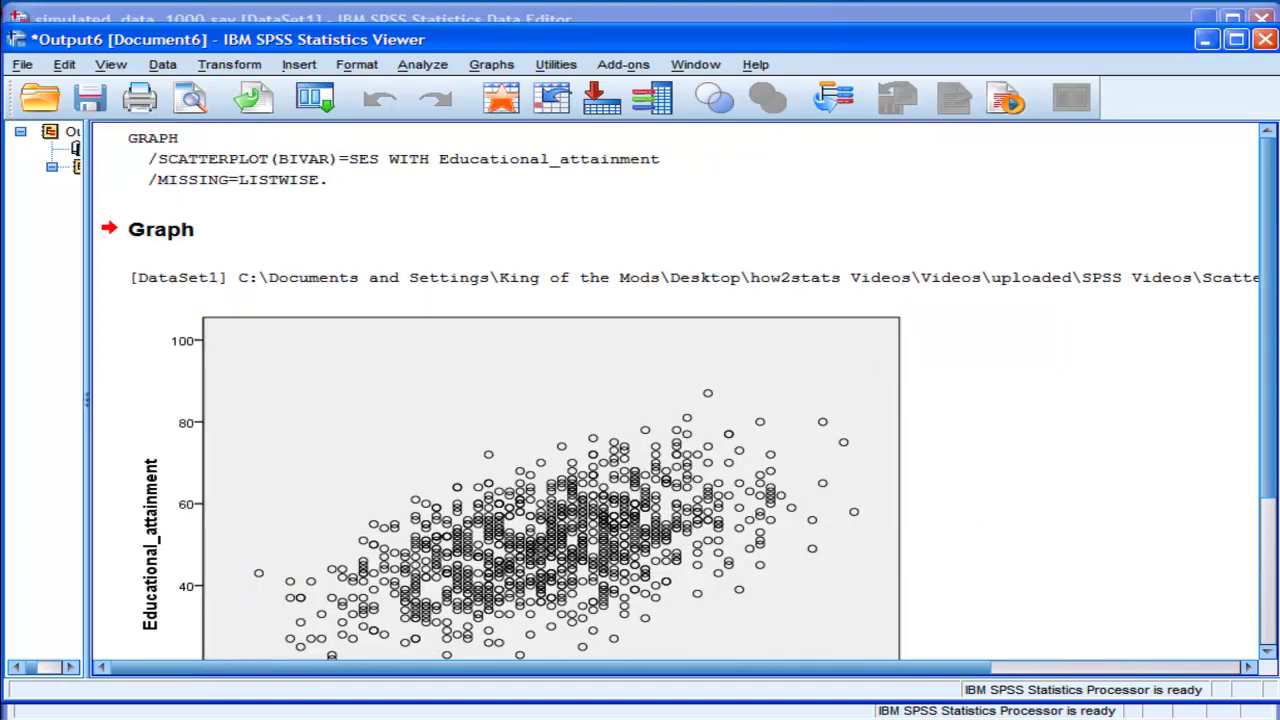
drag(1267, 425, 1268, 505)
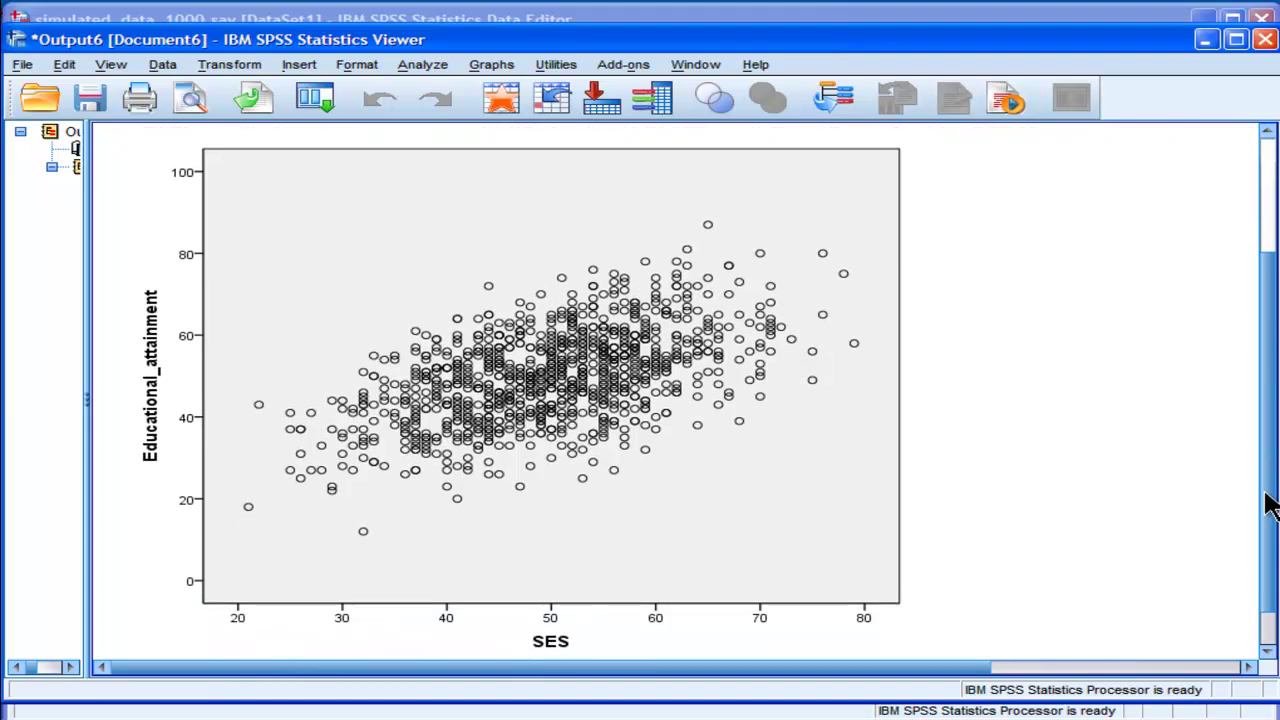
click(617, 410)
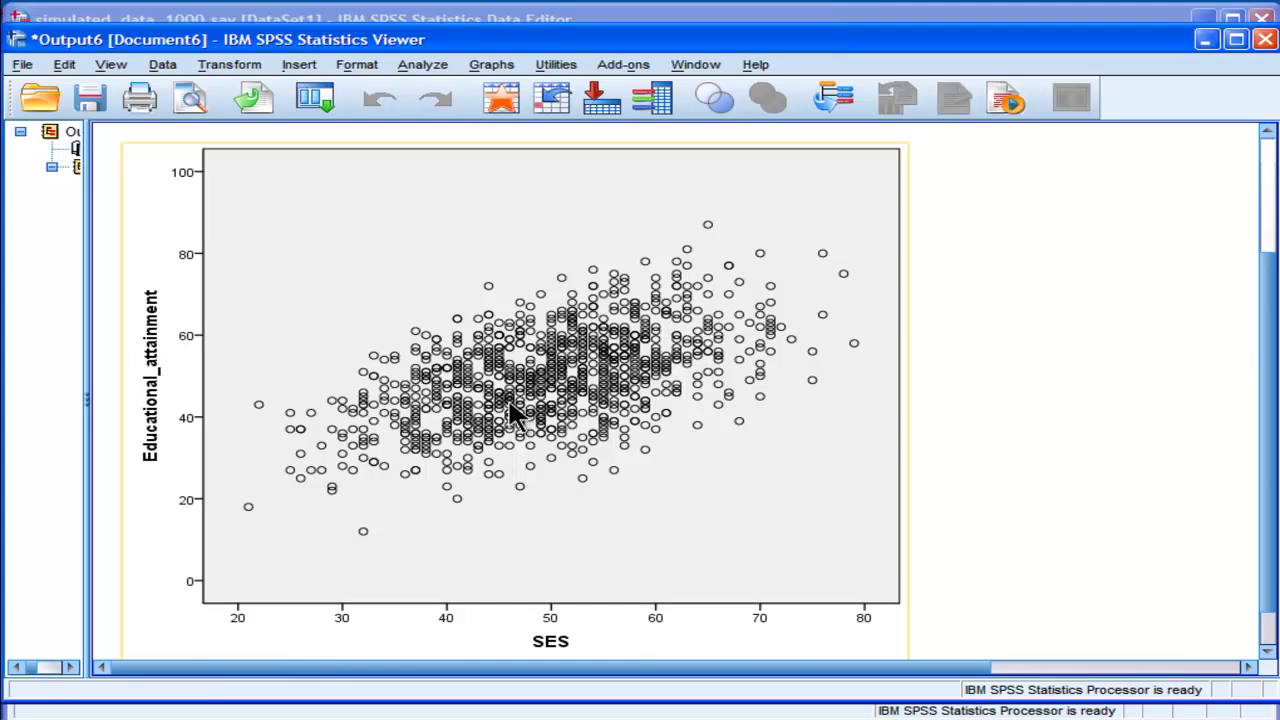
In Chart Editor, add a linear fit line at Total, showing R² Linear = 0.281
double_click(483, 410)
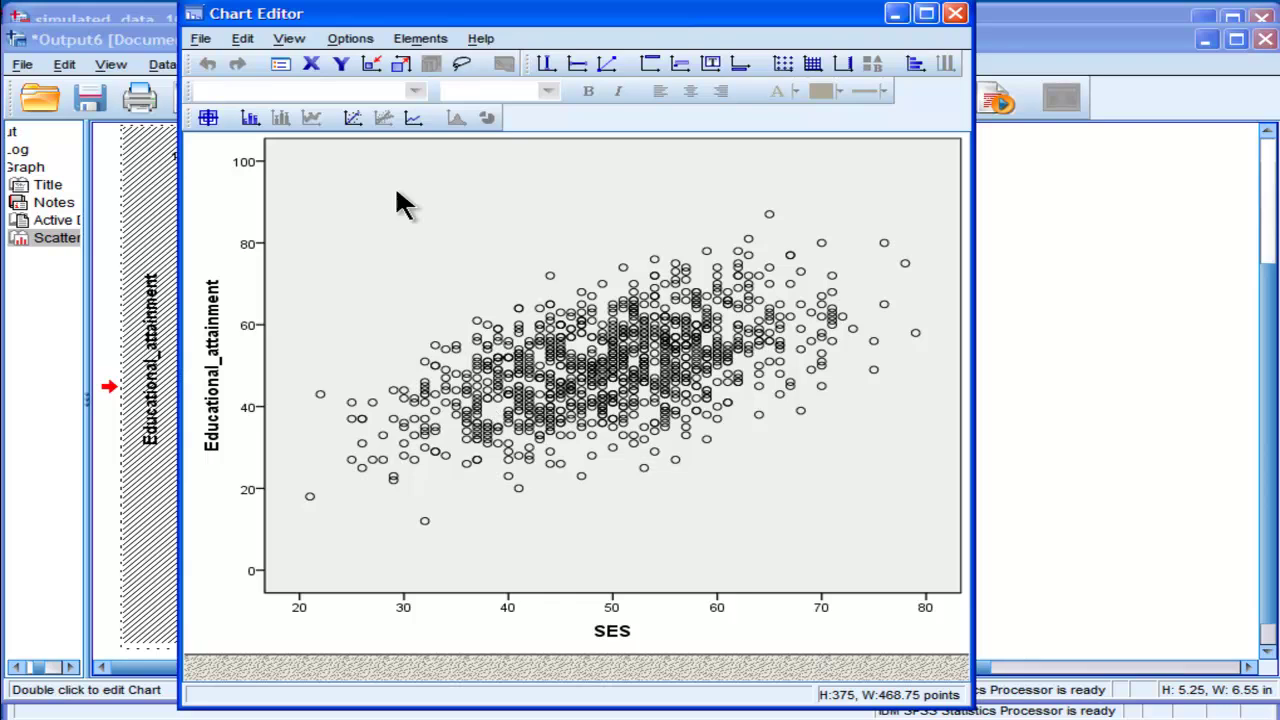
click(352, 118)
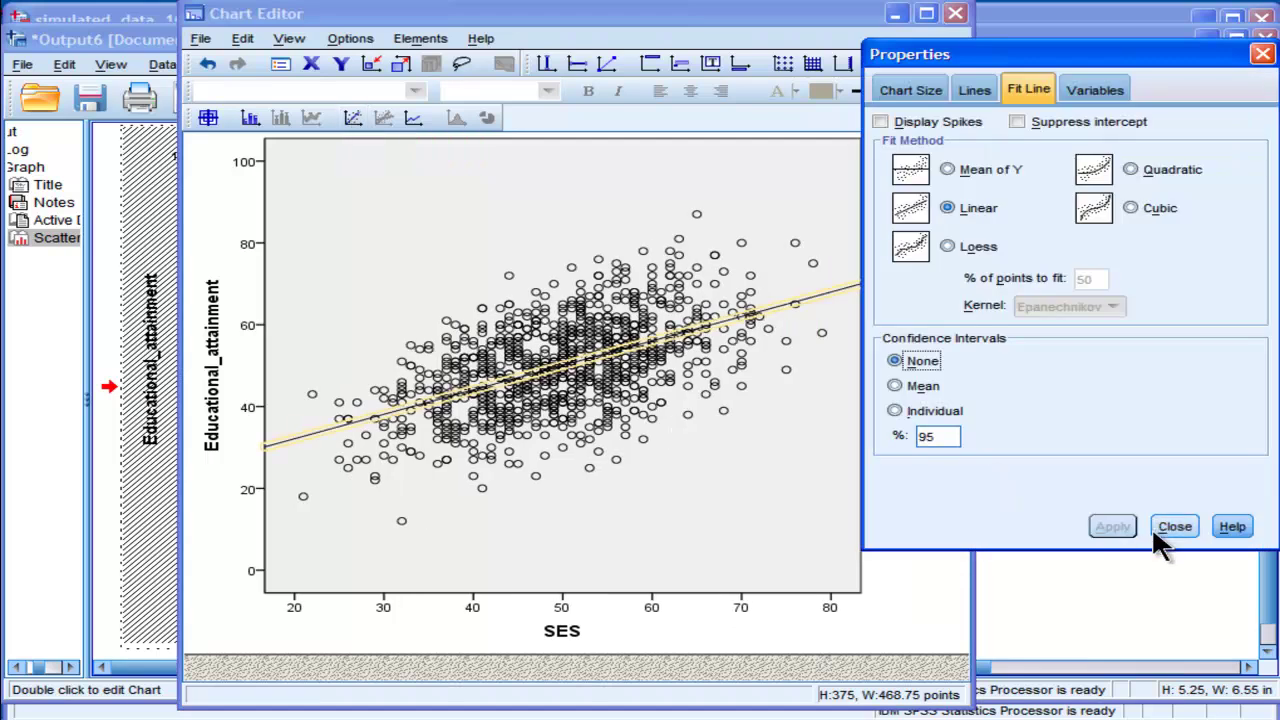
click(1166, 529)
click(1176, 527)
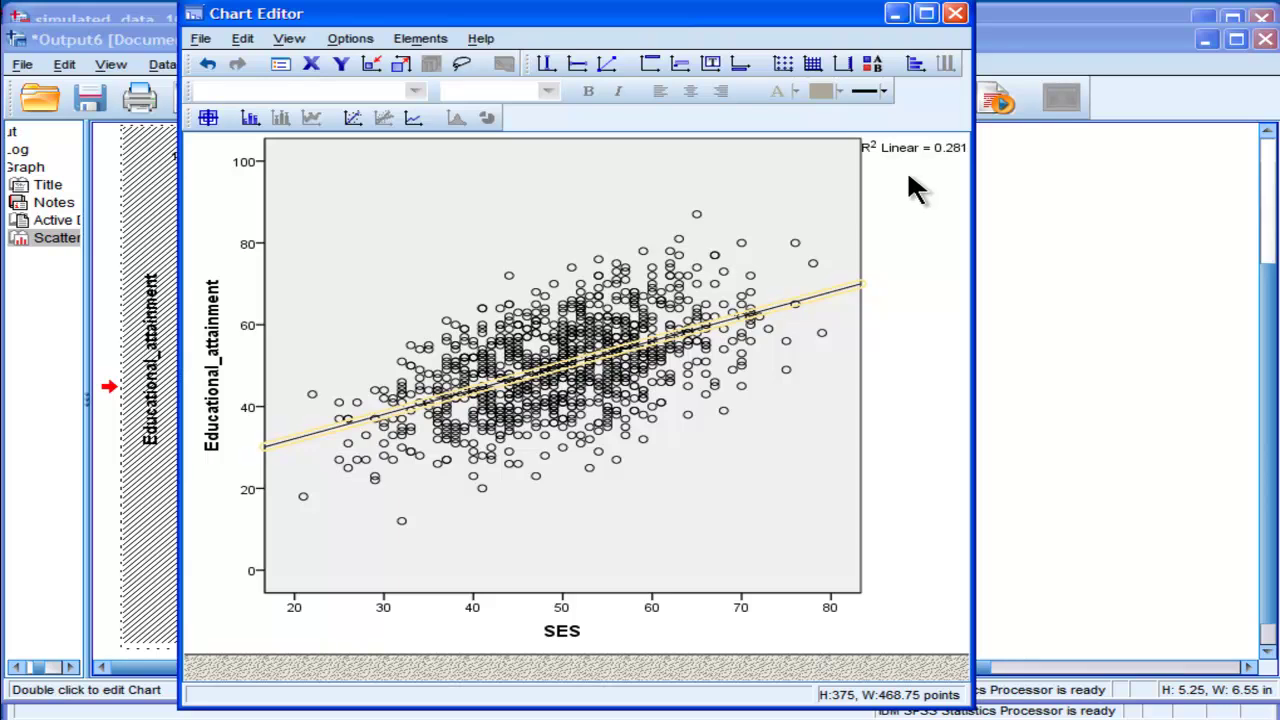
Select the R² Linear = 0.281 label and view its Properties without changing anything
click(908, 172)
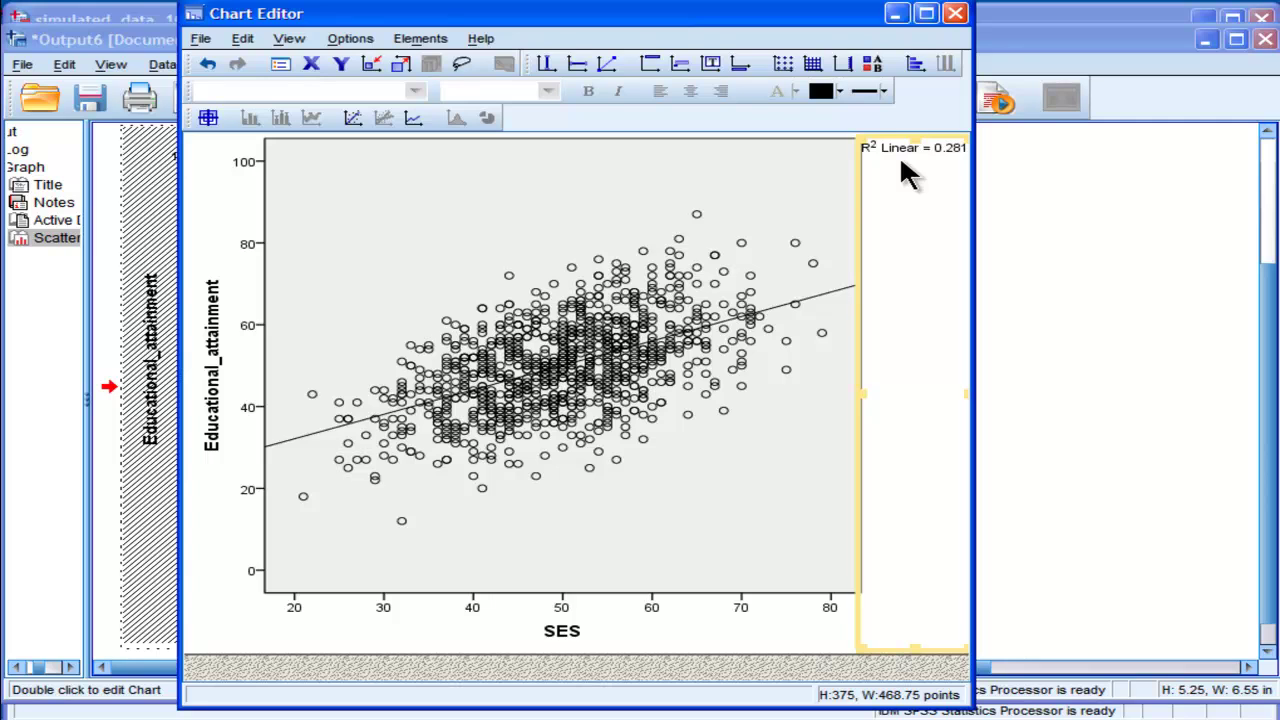
double_click(903, 172)
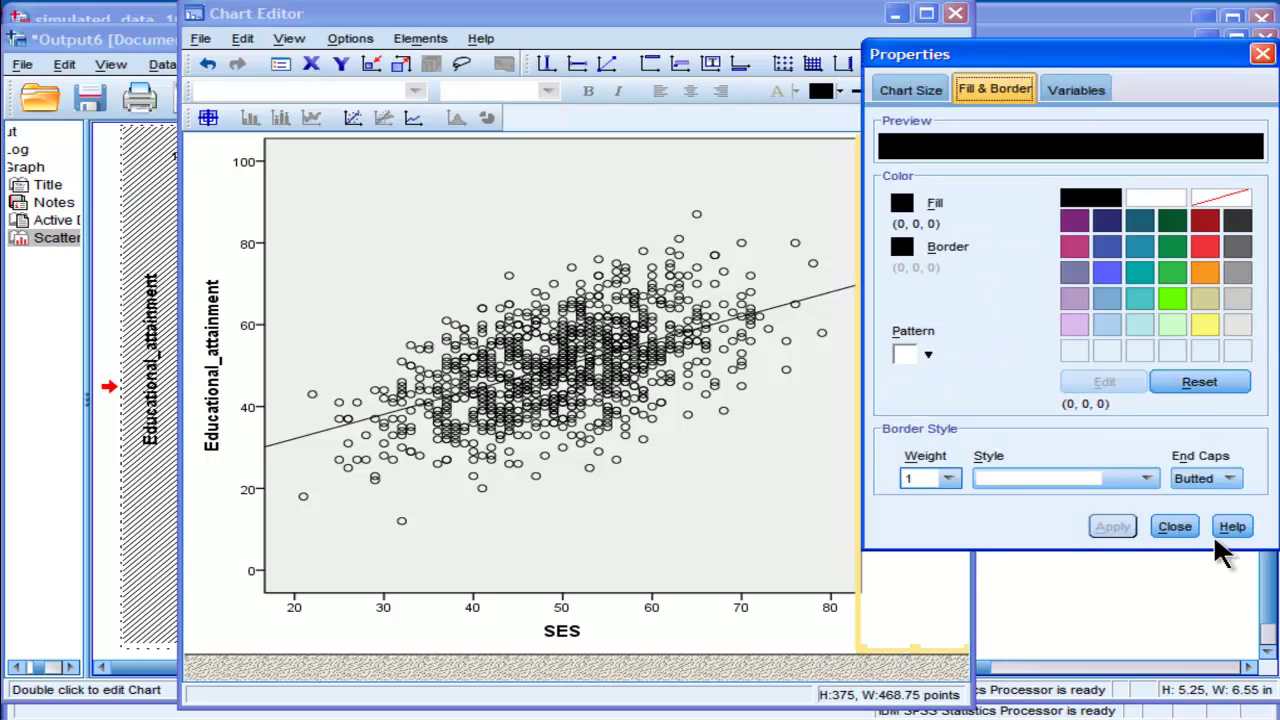
click(1180, 528)
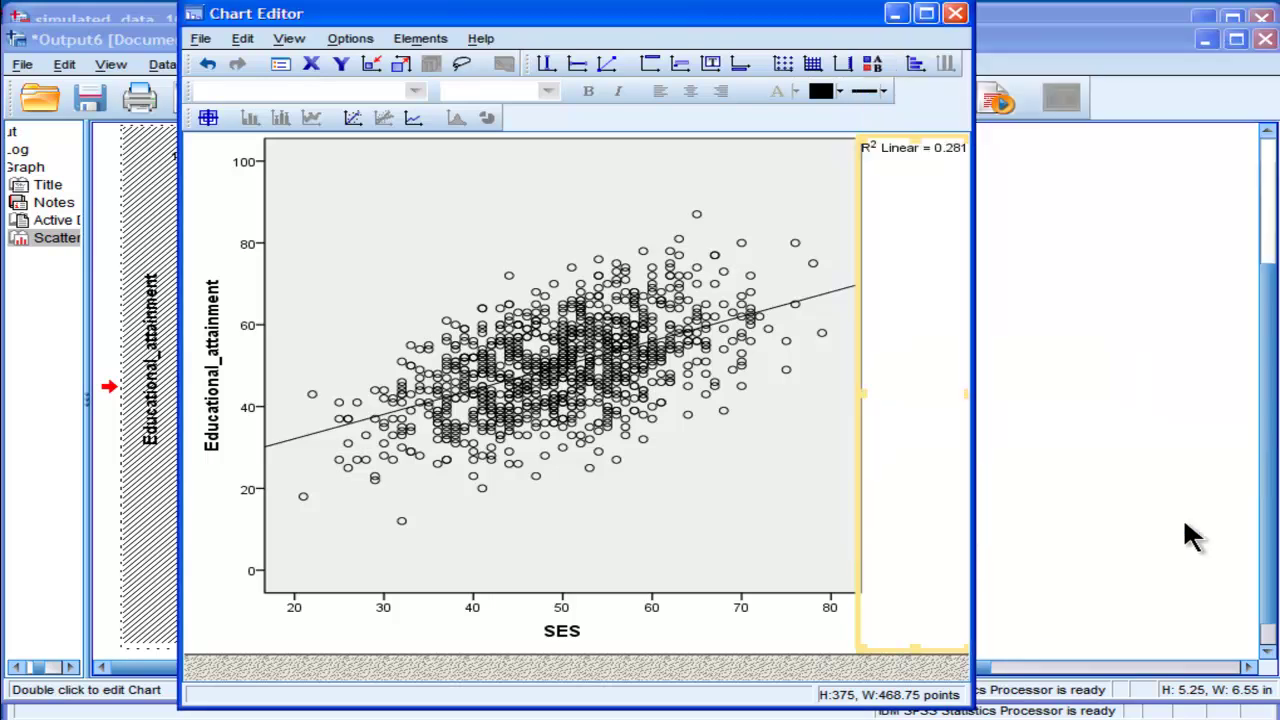
Close the Chart Editor and select the updated scatterplot in the Viewer
right_click(864, 141)
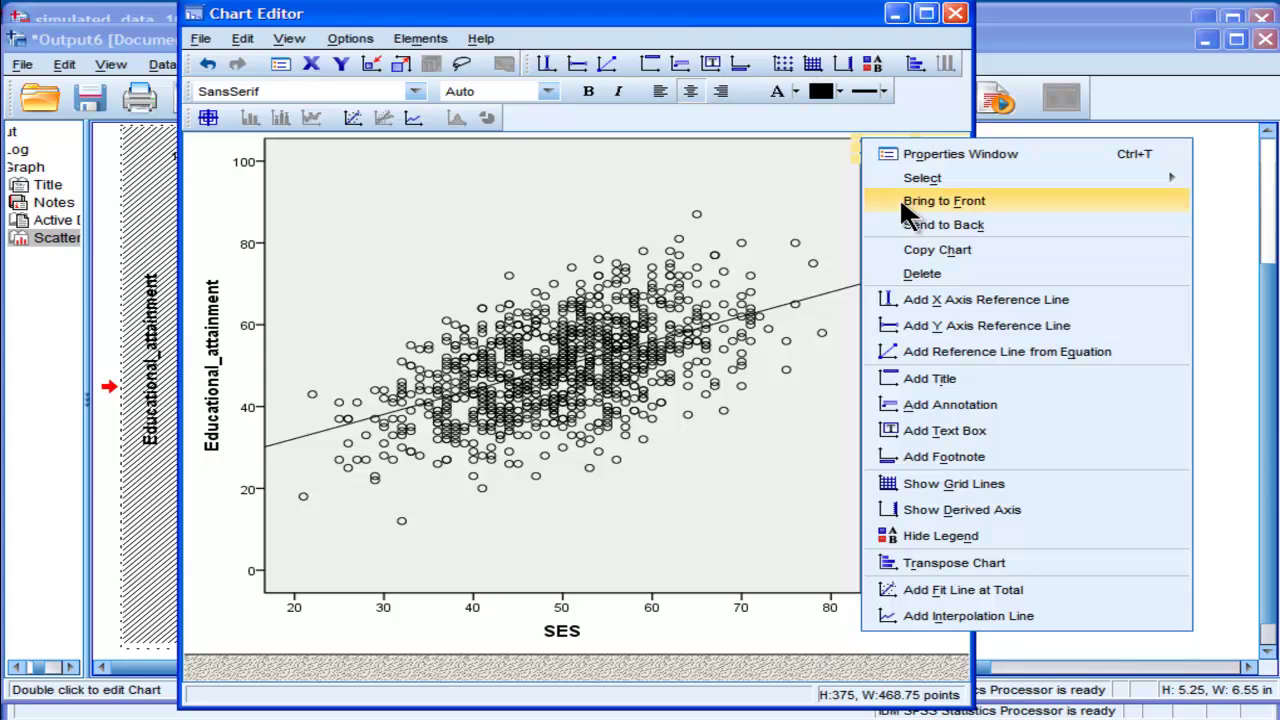
mouse_move(909, 180)
click(955, 13)
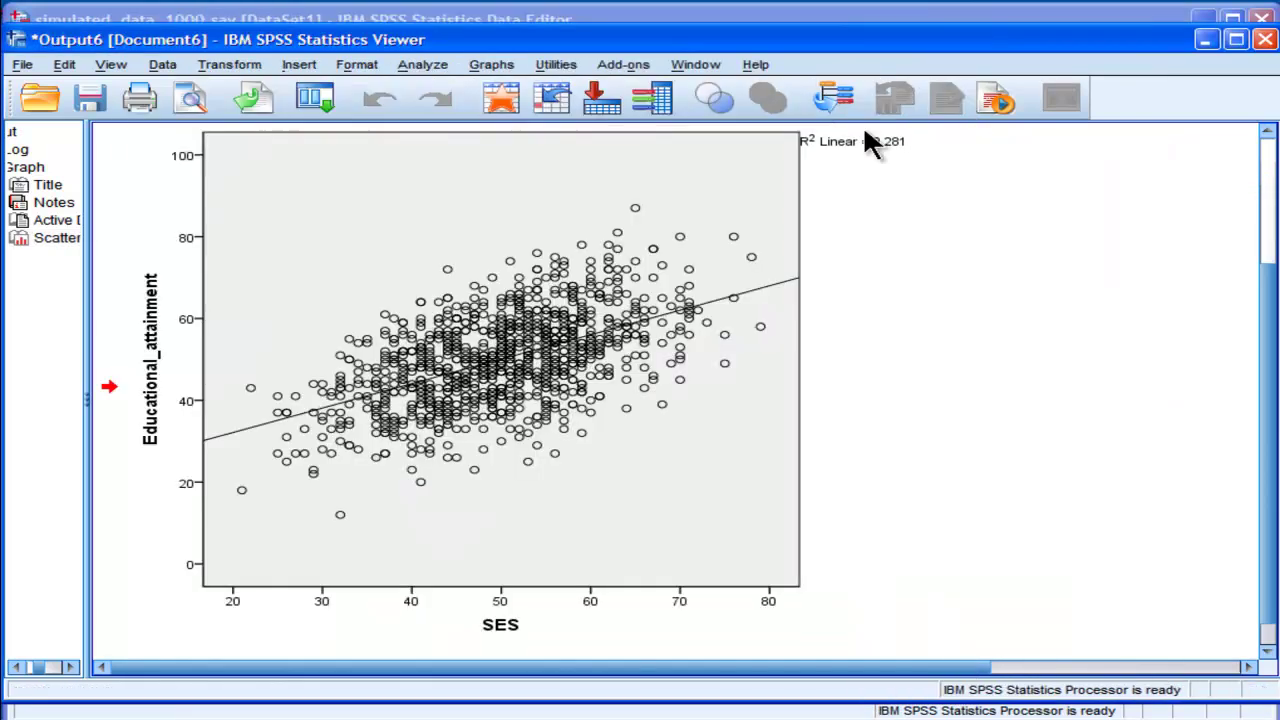
click(862, 124)
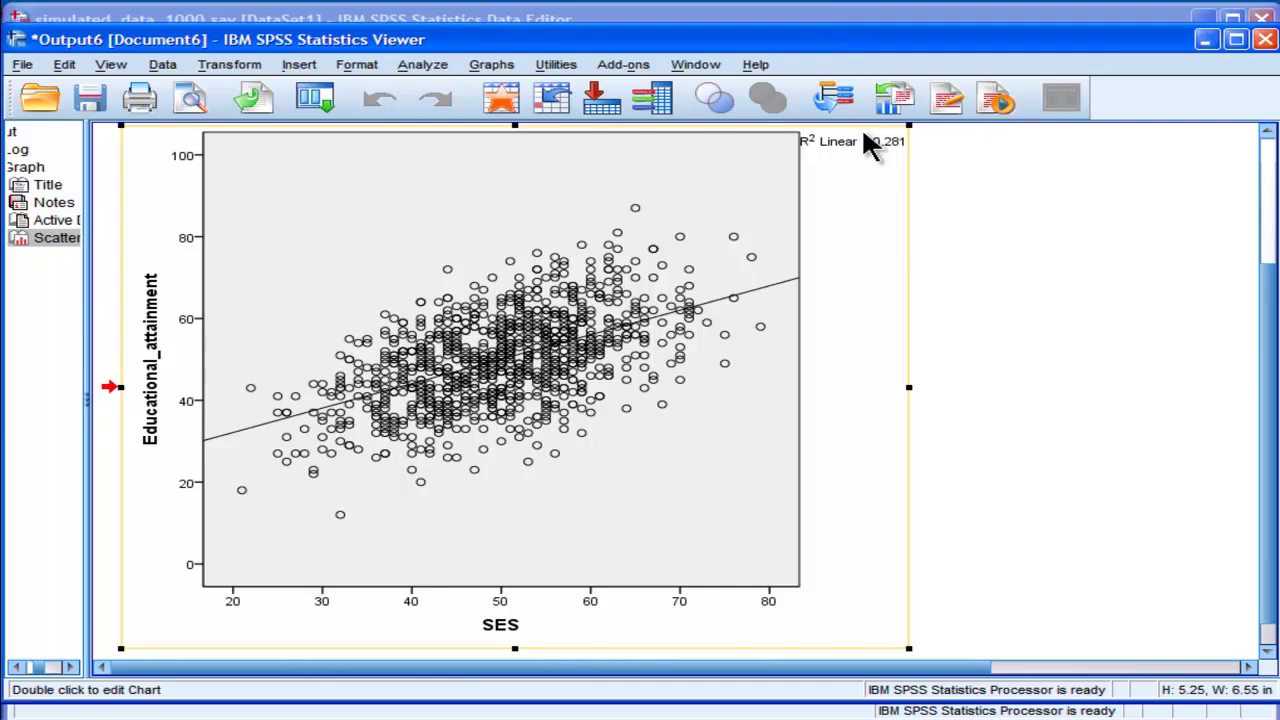